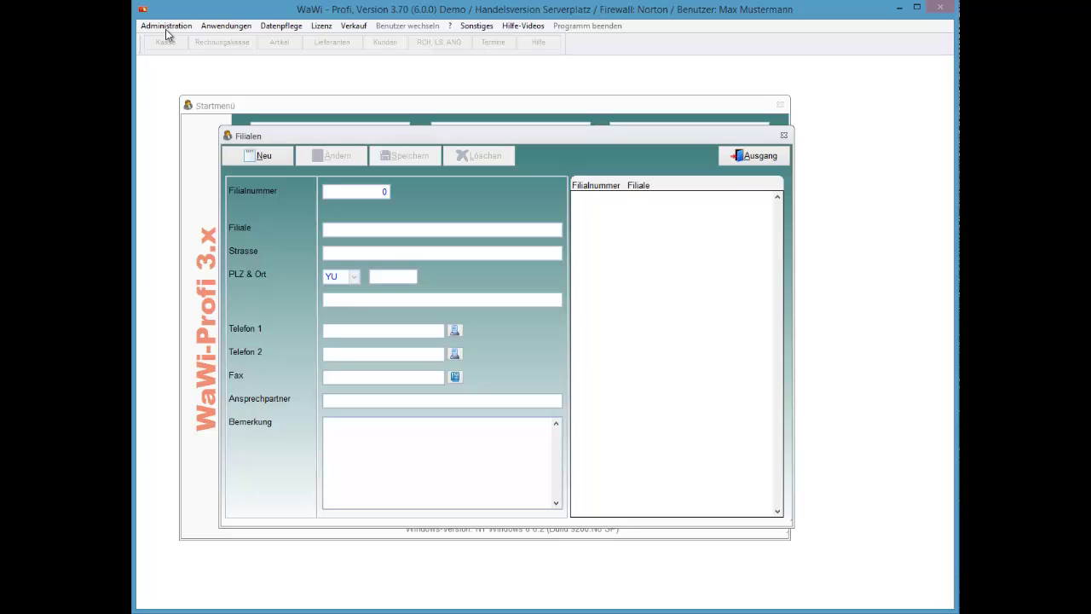
- Create a branch with number 1 named "Filiale 1", copy its name and save the record
key("alt+n")
type("1")
key("Return")
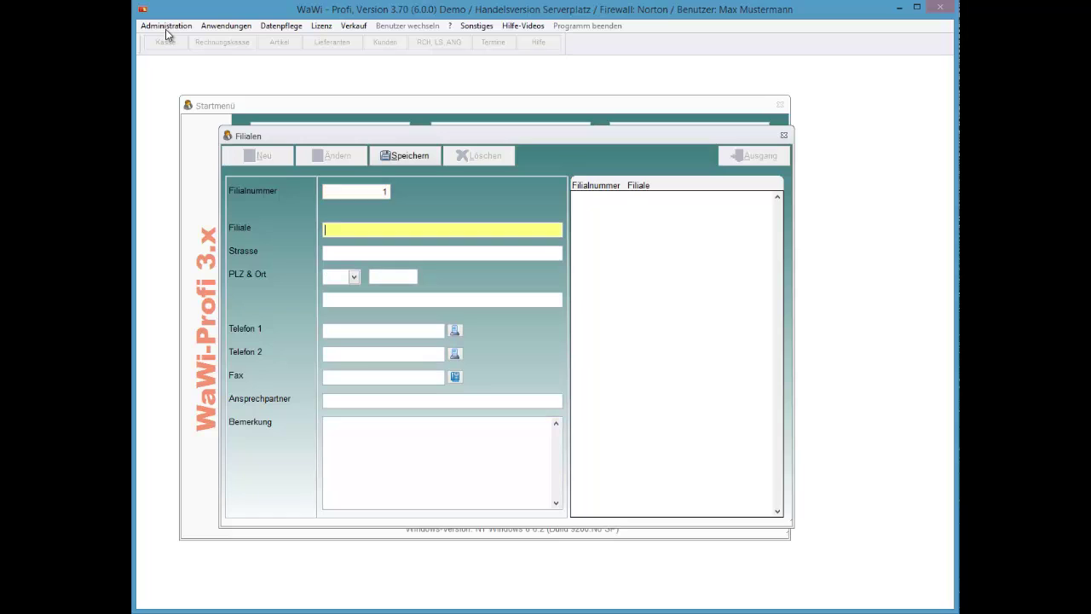
type("Filiale 1")
key("shift+Home")
key("ctrl+c")
key("alt+s")
key("Return")
- Add a second branch record with number 2, paste the copied name "Filiale 1" and save it
key("alt+n")
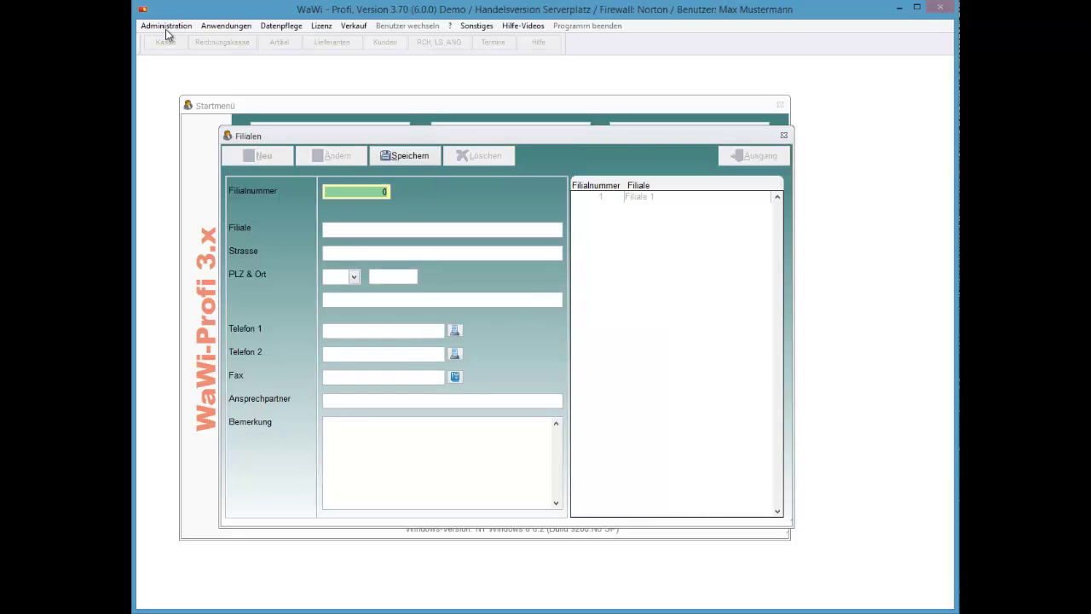
key("Tab")
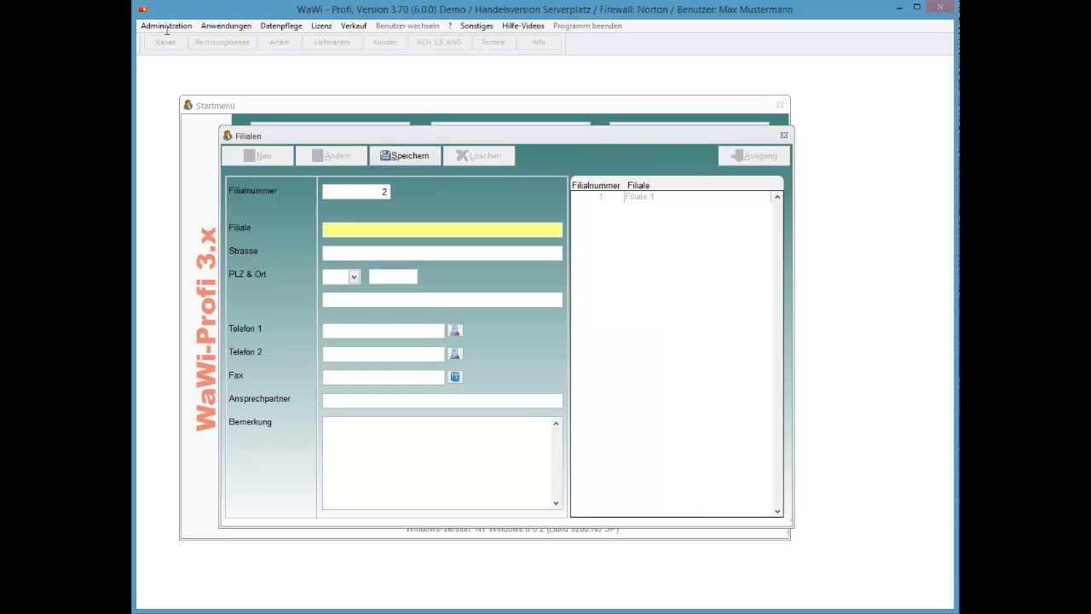
key("ctrl+v")
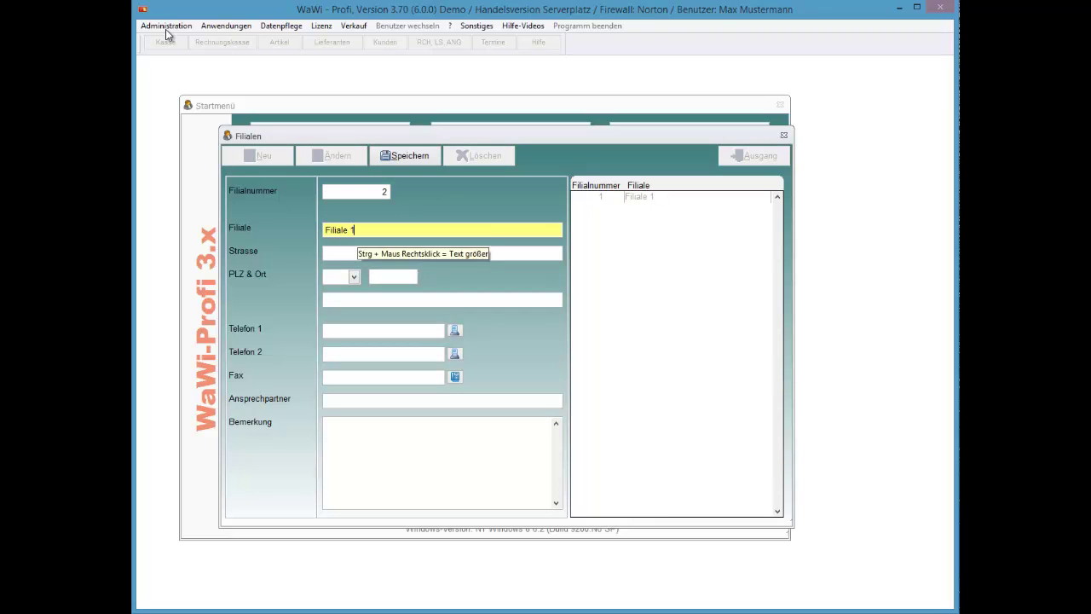
key("shift+Tab")
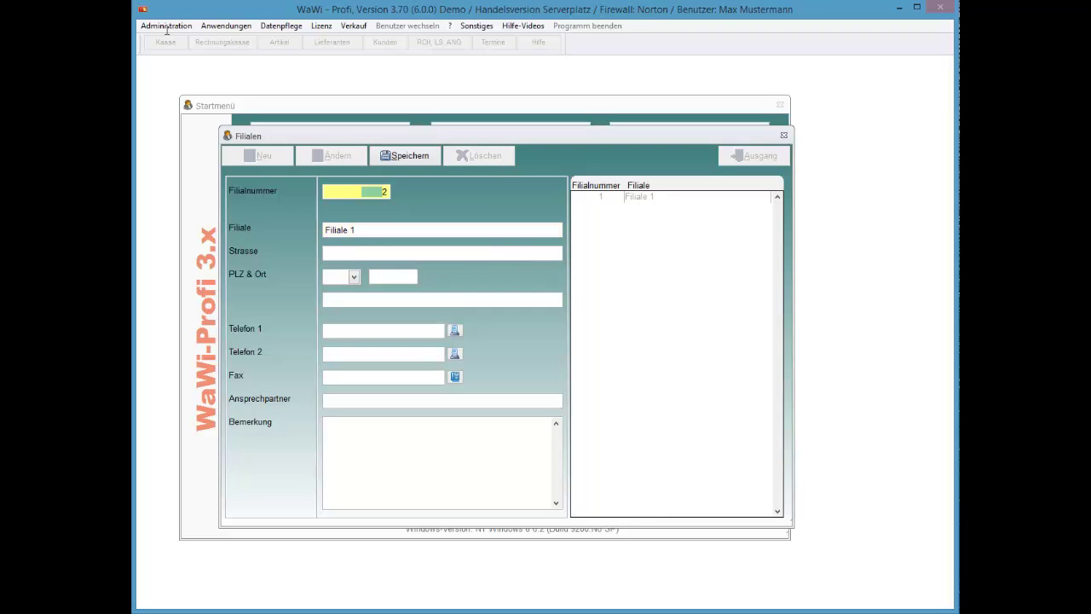
key("alt+s")
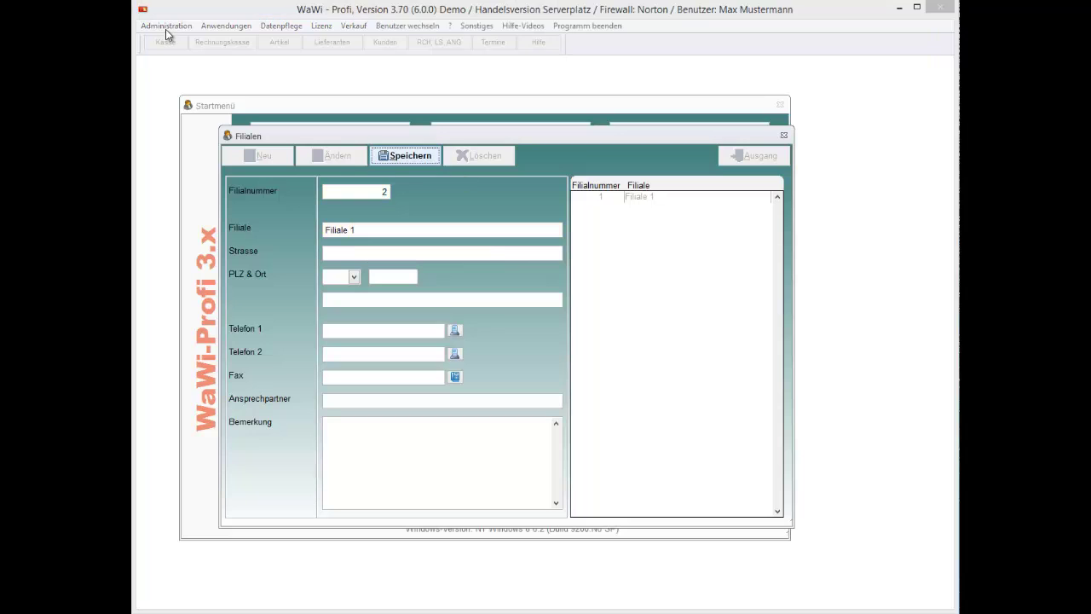
key("Return")
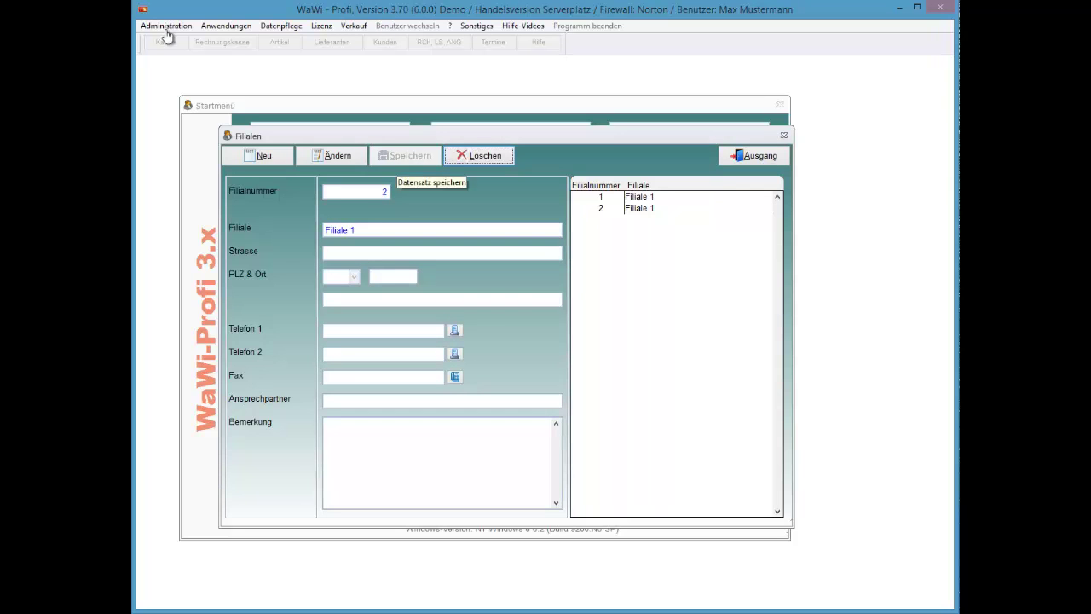
- Rename branch number 2 as "Filiale 2", save the record and close the branch management
key("Return")
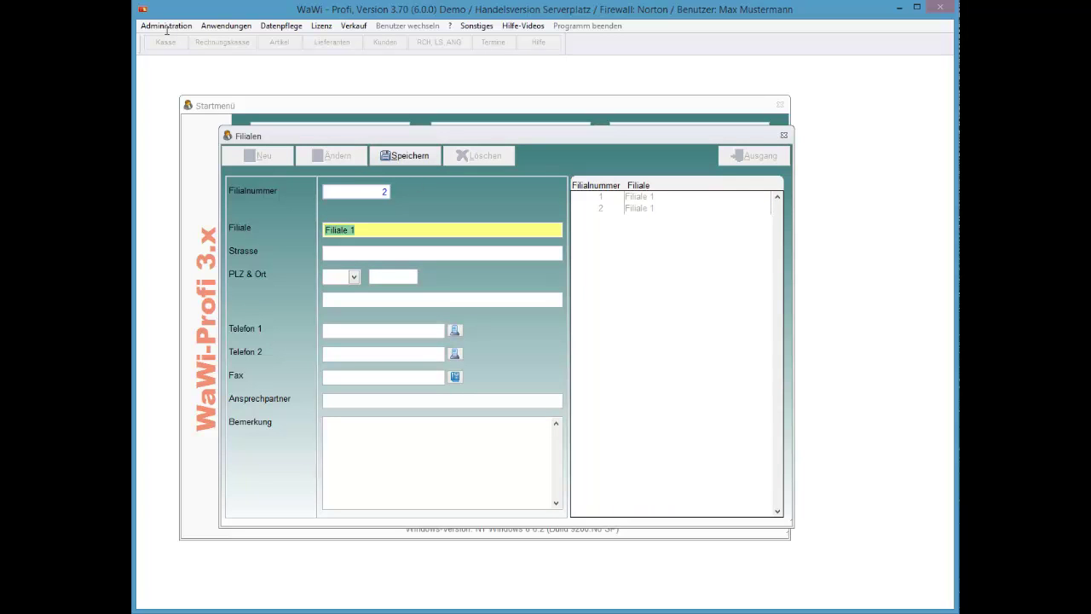
key("End")
key("BackSpace")
type("2")
key("alt+s")
key("Return")
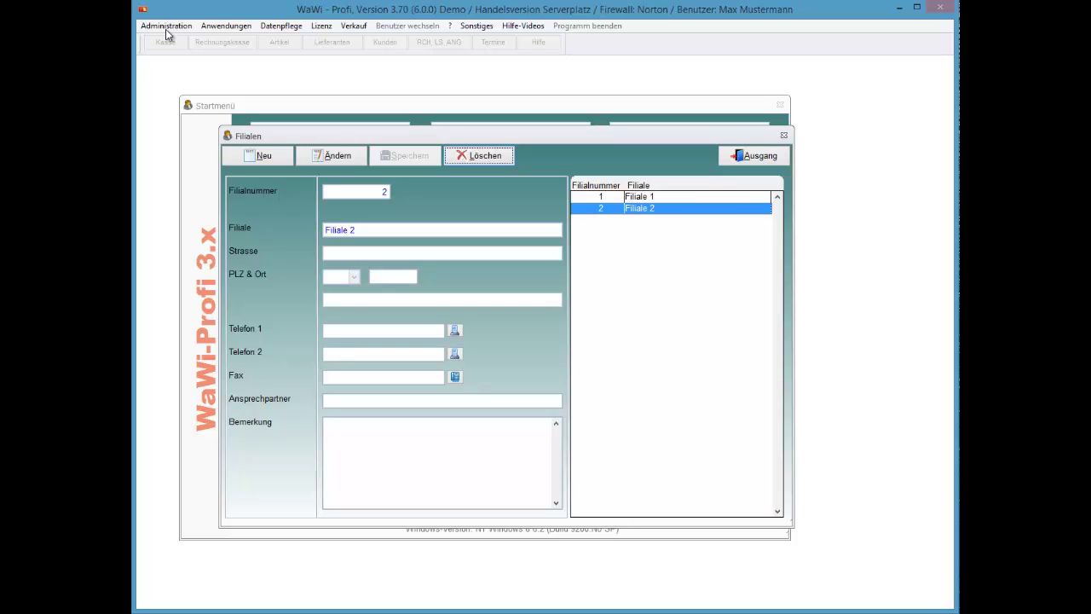
key("Escape")
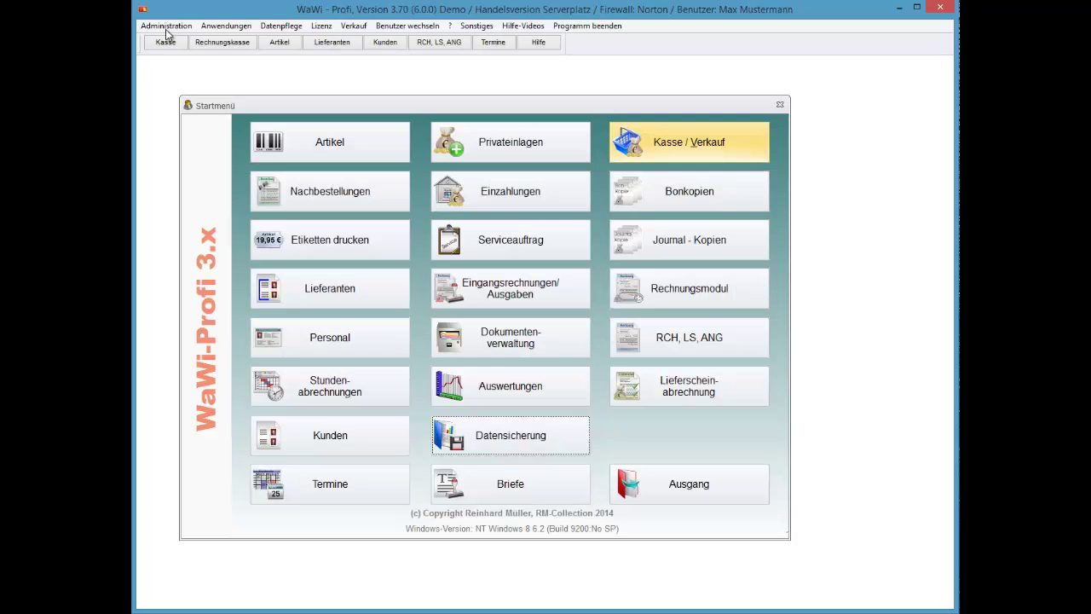
- Set the own branch number (Eigene Filialnummer) to 1 in the general system settings and leave the settings
left_click(166, 28)
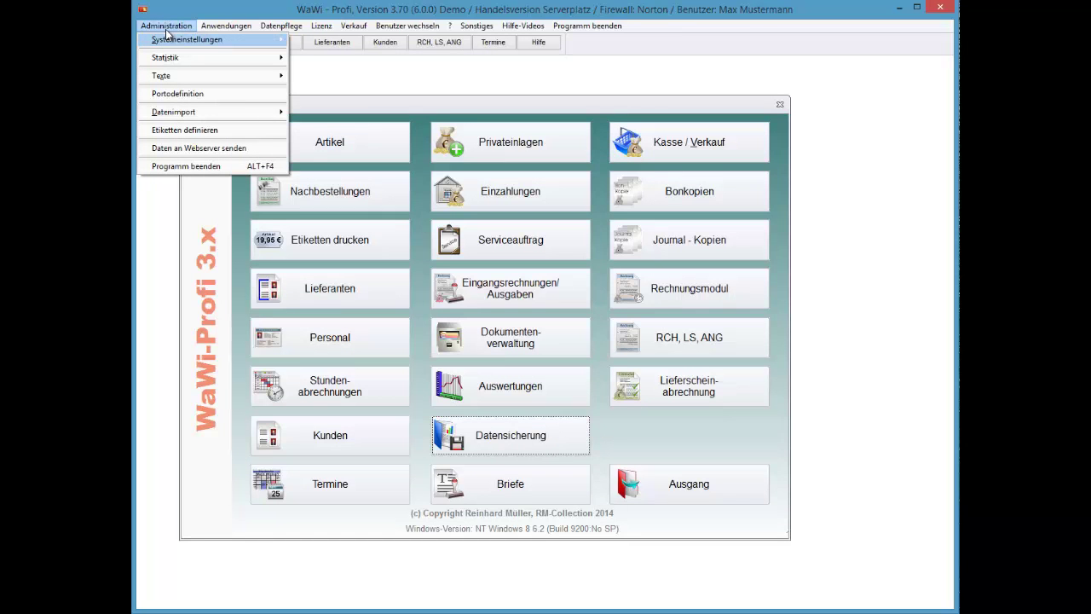
mouse_move(167, 34)
key("Return")
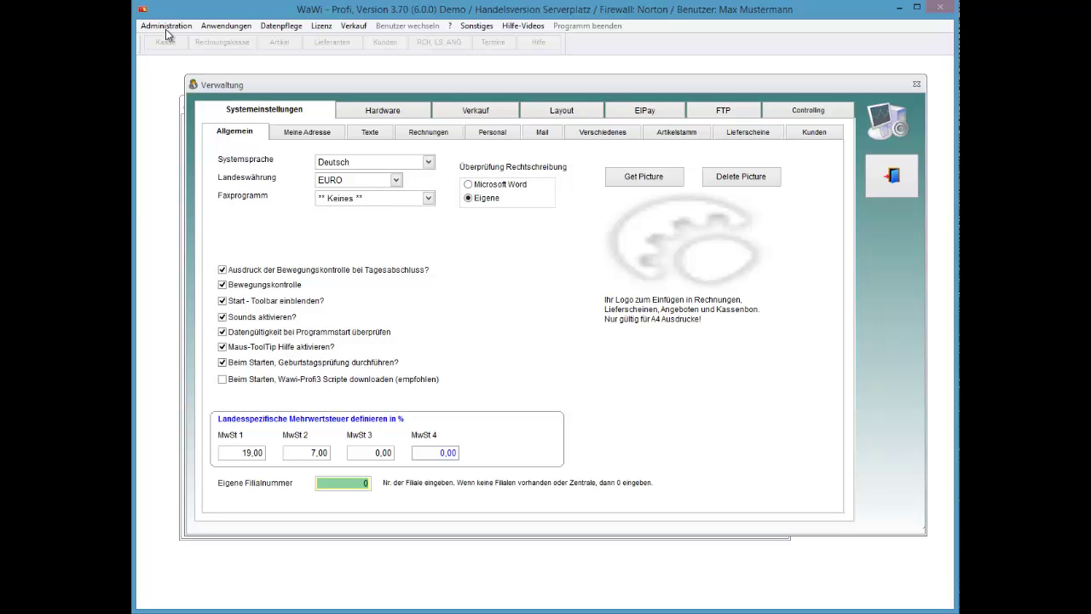
type("1")
key("Return")
key("Escape")
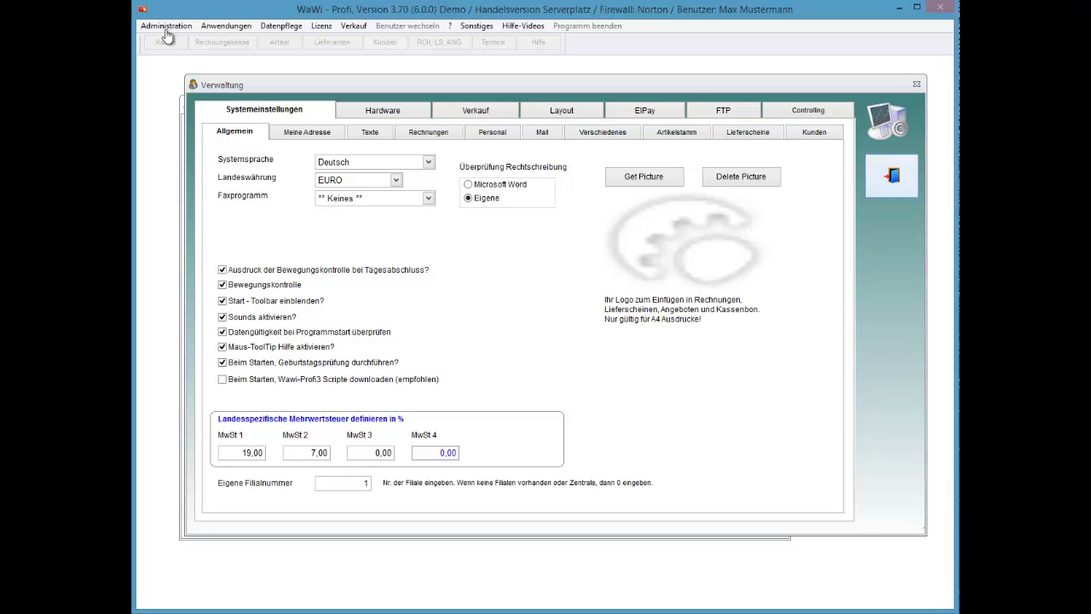
key("Return")
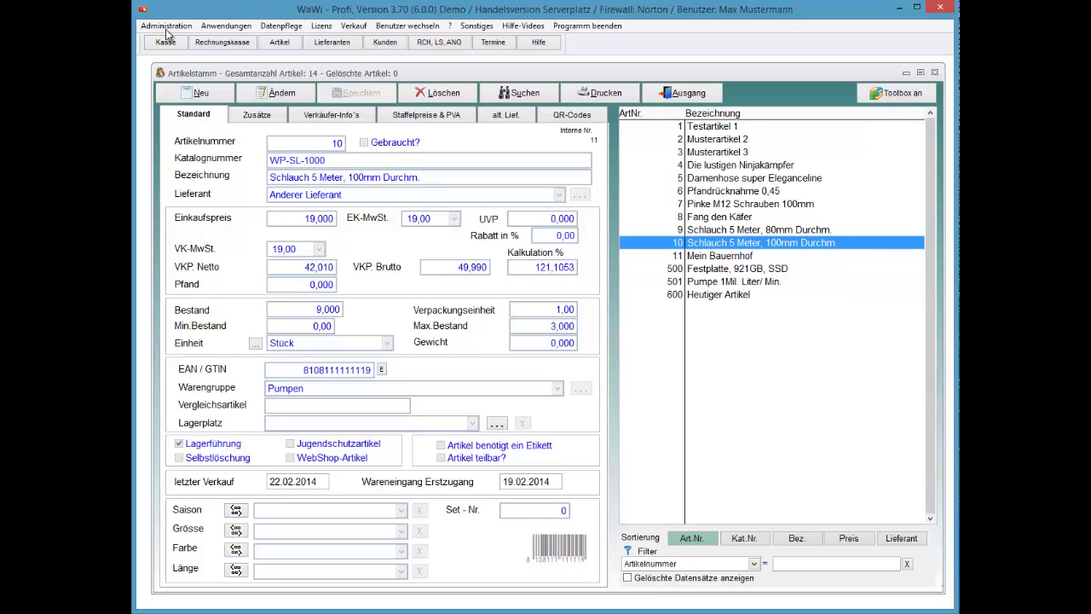
- Try to edit article 10, "Schlauch 5 Meter, 100mm Durchm.", and leave the article master
key("alt+adiaeresis")
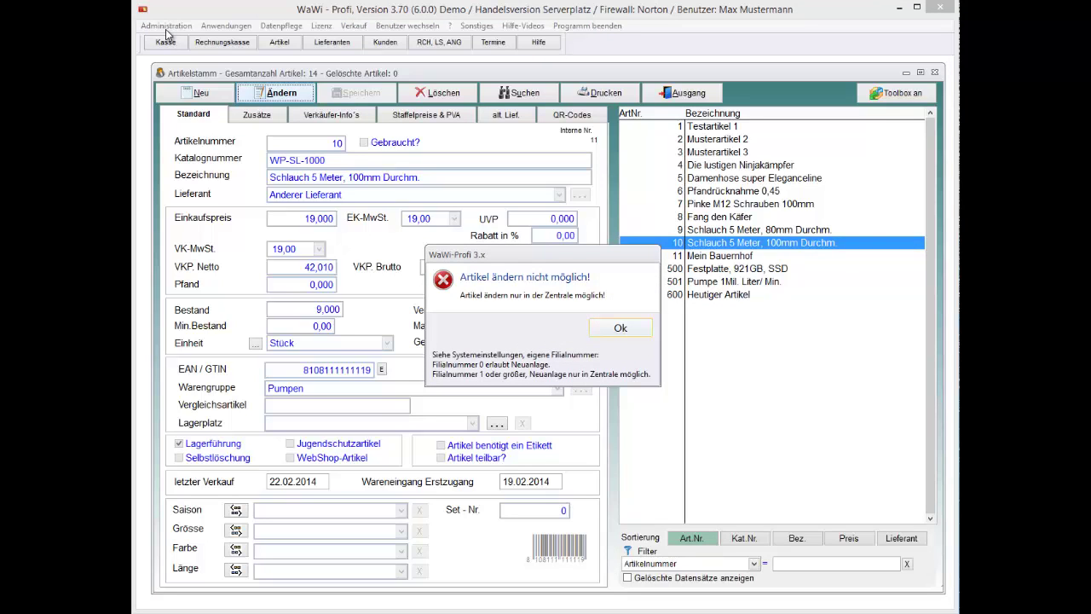
key("Return")
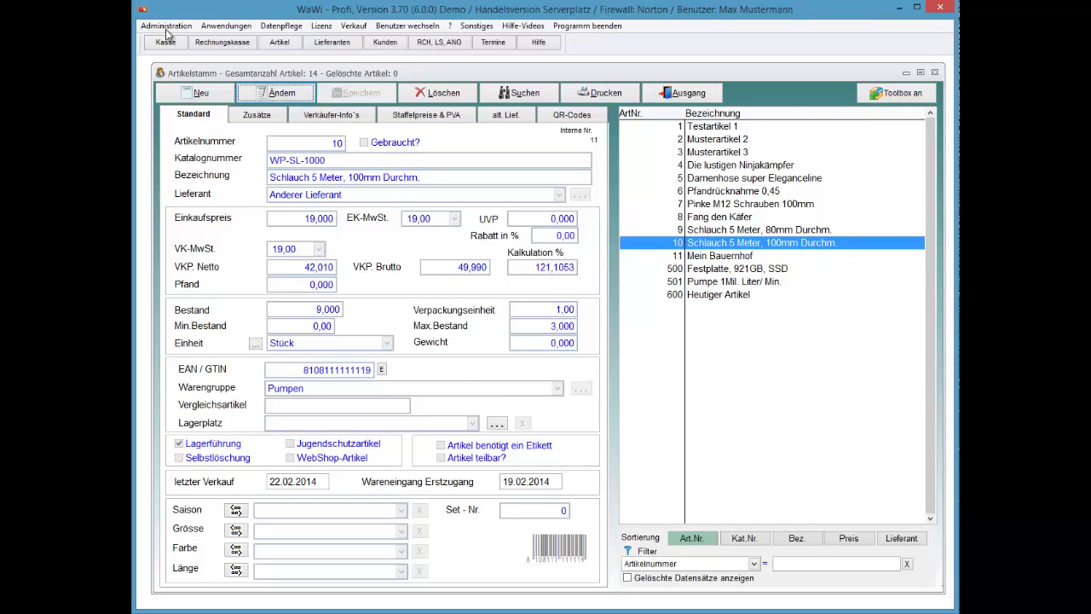
key("alt+a")
- Set the own branch number (Eigene Filialnummer) back to 0 in the general system settings
key("F3")
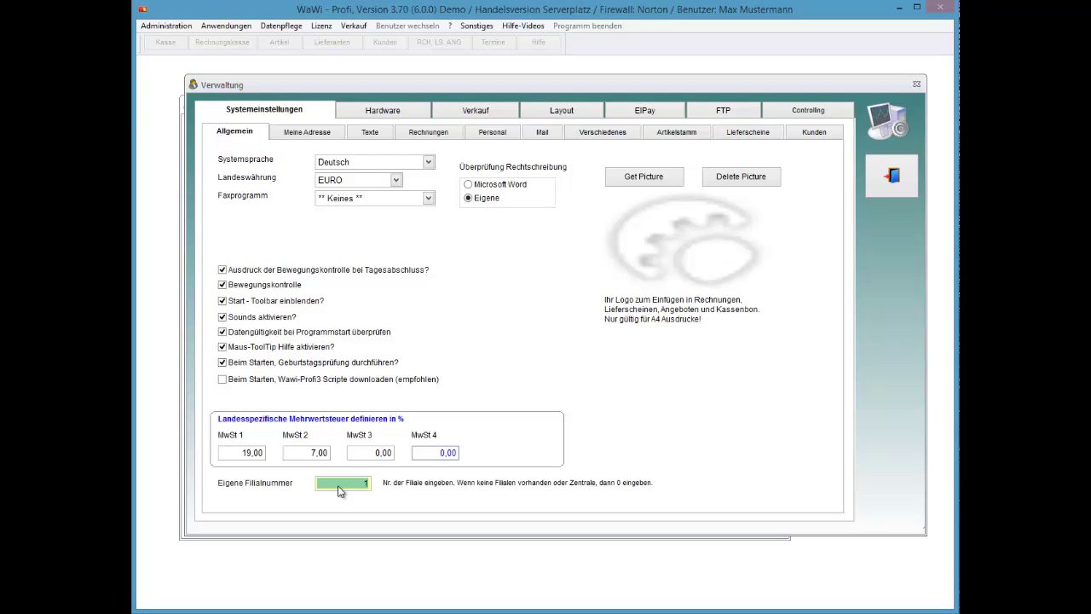
type("0")
key("Return")
- Go to the FTP settings and start determining the FTP path for the branch files
key("Return")
key("Tab")
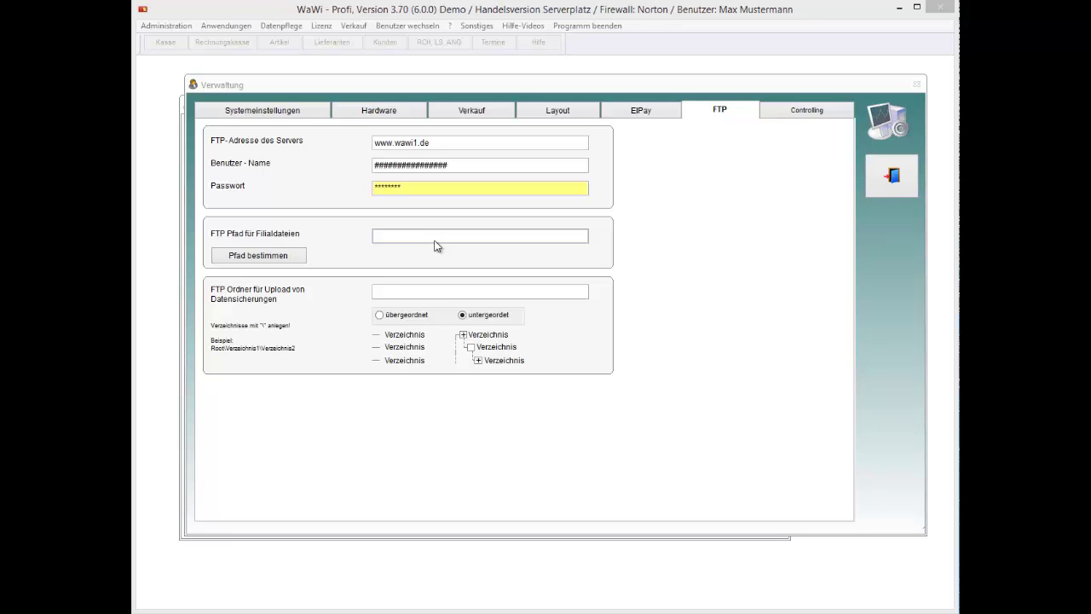
left_click(289, 258)
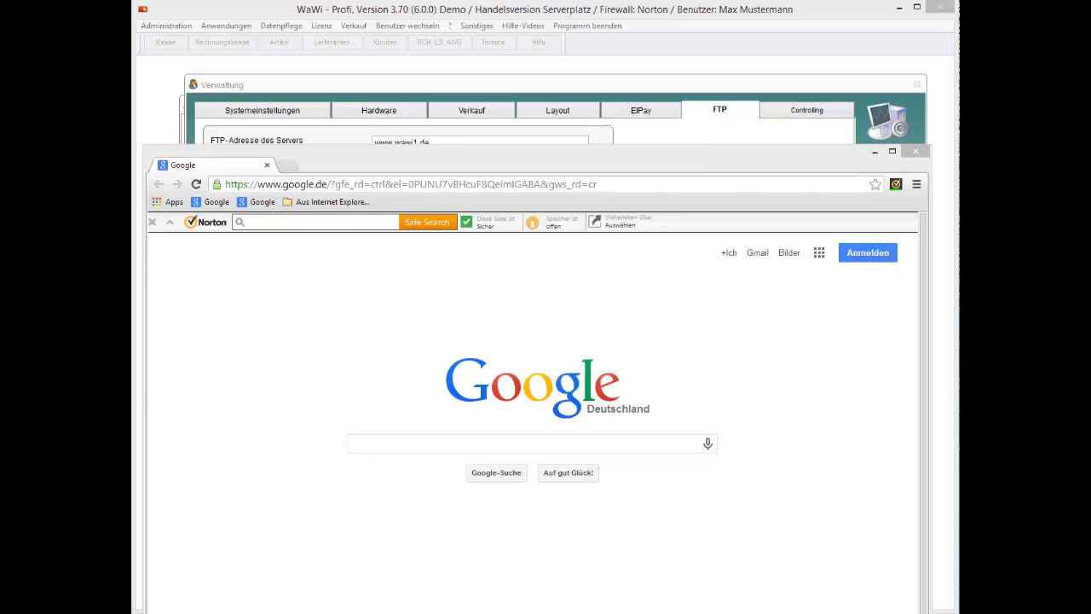
- Switch to the web browser and search Google for "filezilla"
left_click(386, 445)
type("f")
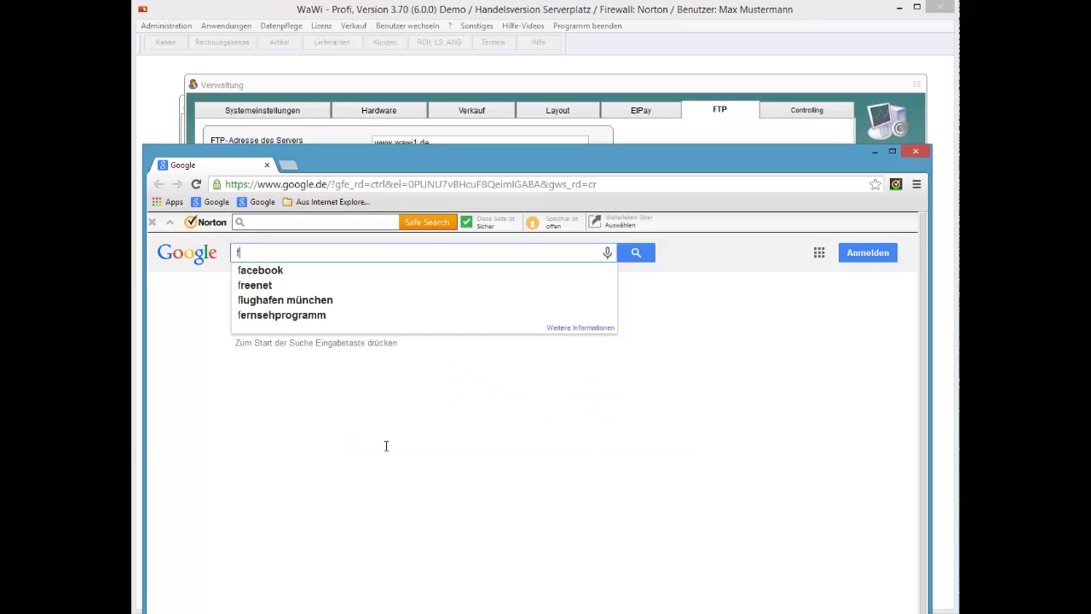
type("ilezilla")
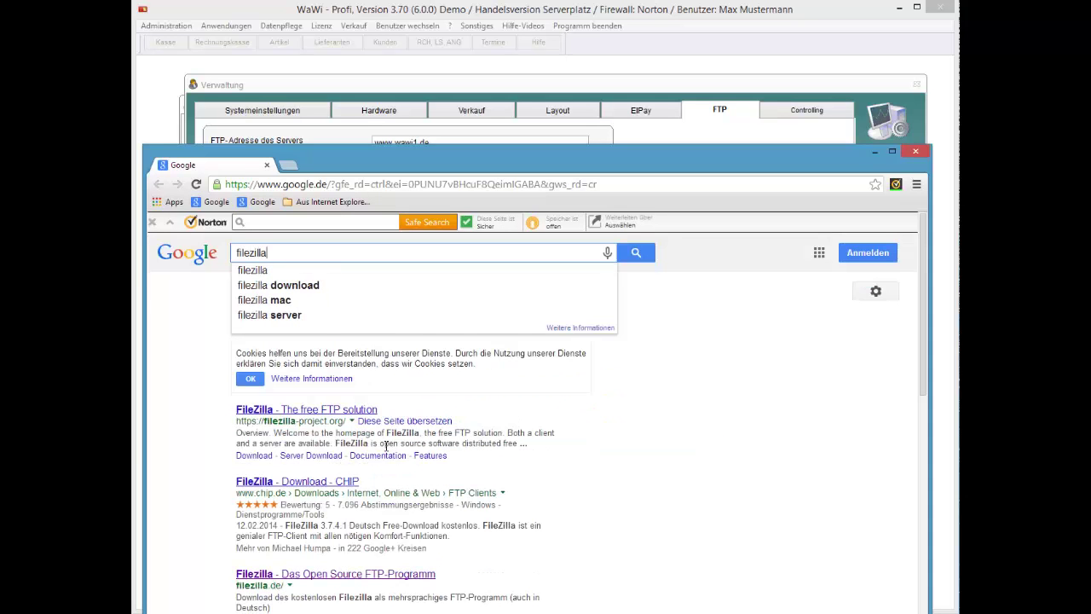
key("Return")
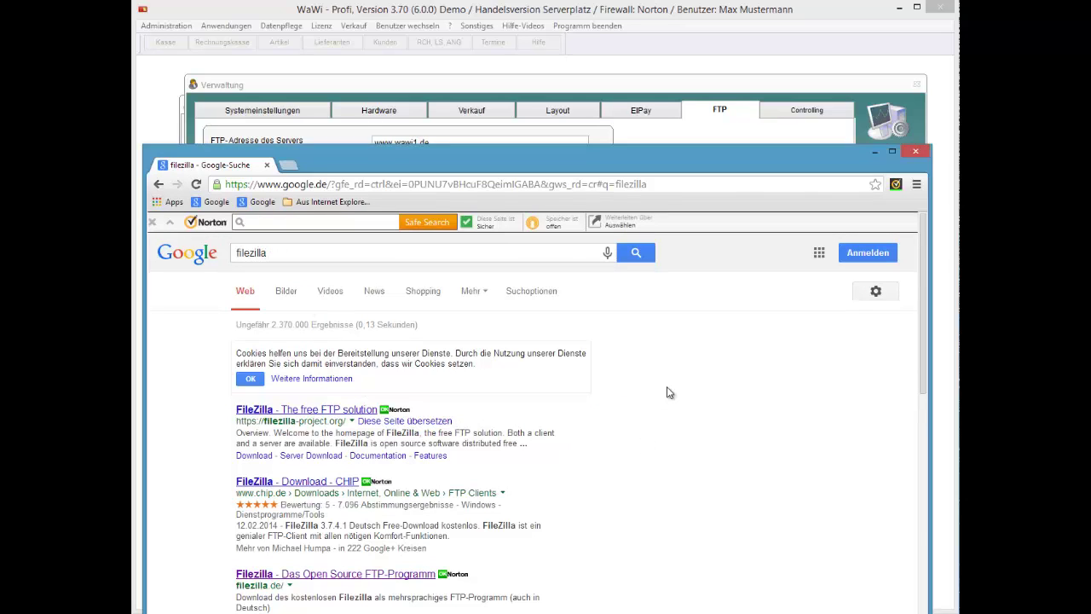
- Look through the search results and open the filezilla.de entry "Das Open Source FTP-Programm"
scroll(671, 443, "down", 1)
scroll(671, 446, "down", 2)
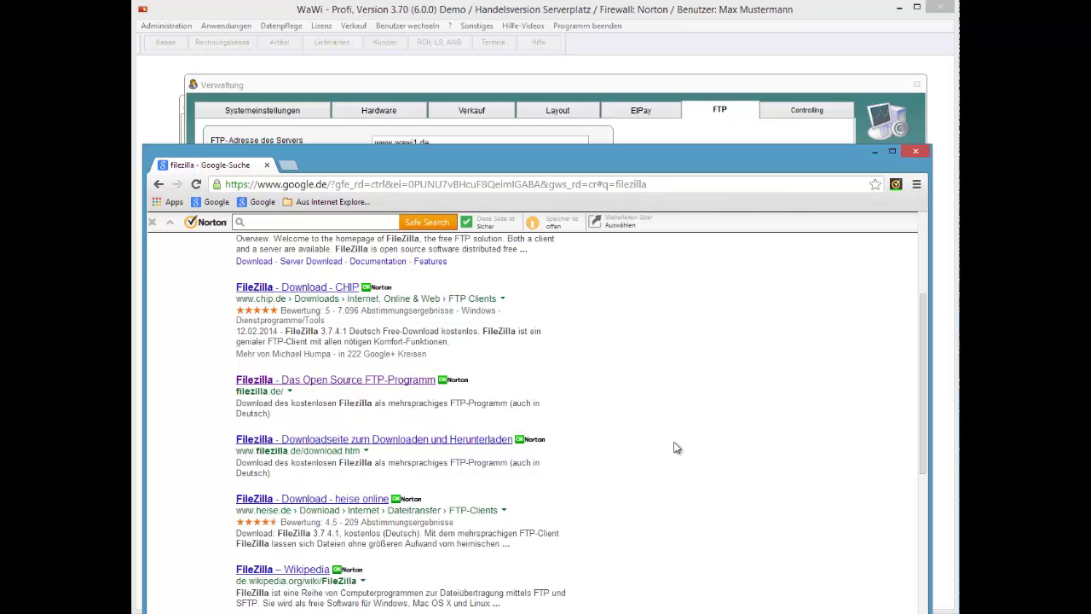
scroll(672, 447, "up", 3)
mouse_move(366, 486)
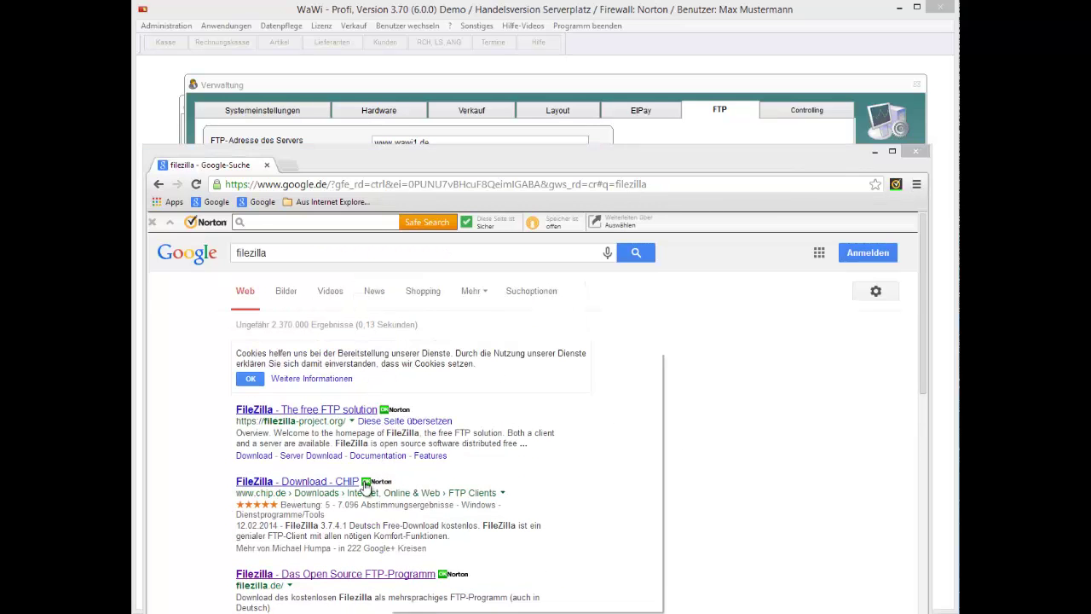
left_click(786, 484)
scroll(787, 477, "down", 1)
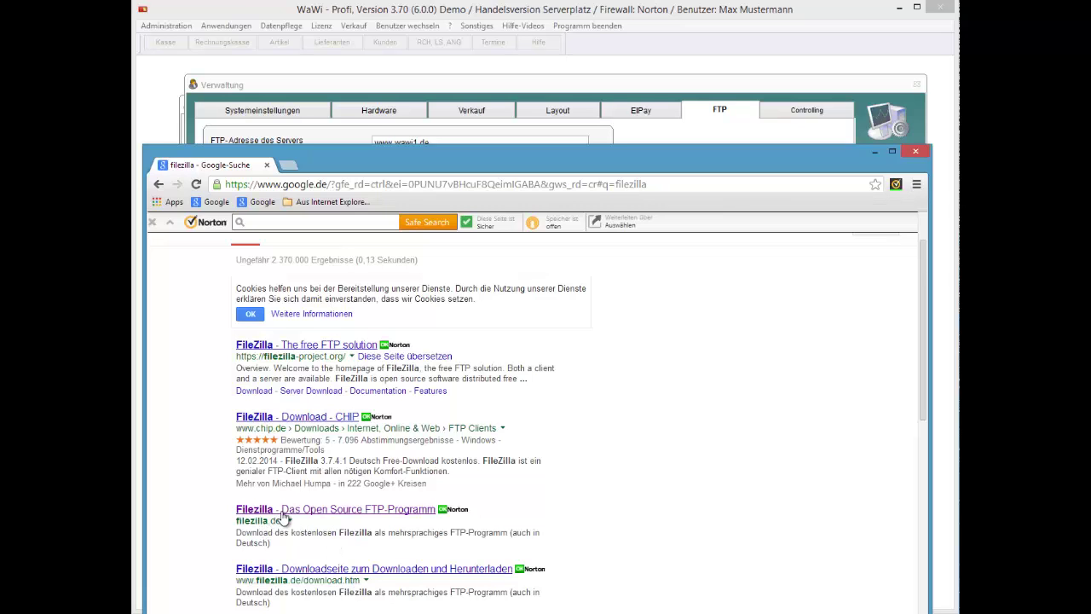
left_click(284, 517)
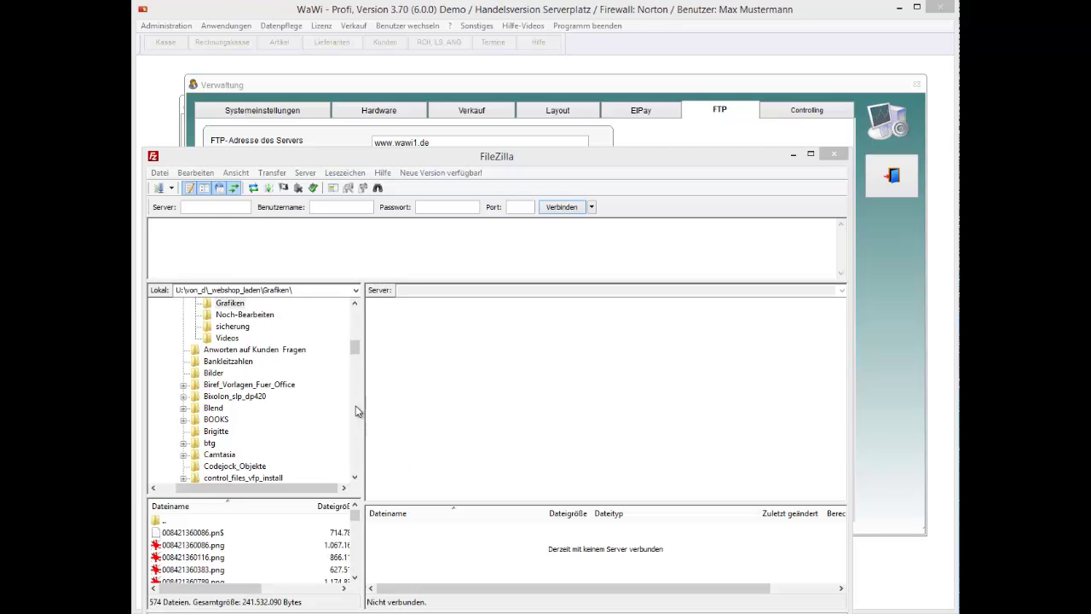
- Switch to FileZilla and open the list of saved servers
left_click(169, 188)
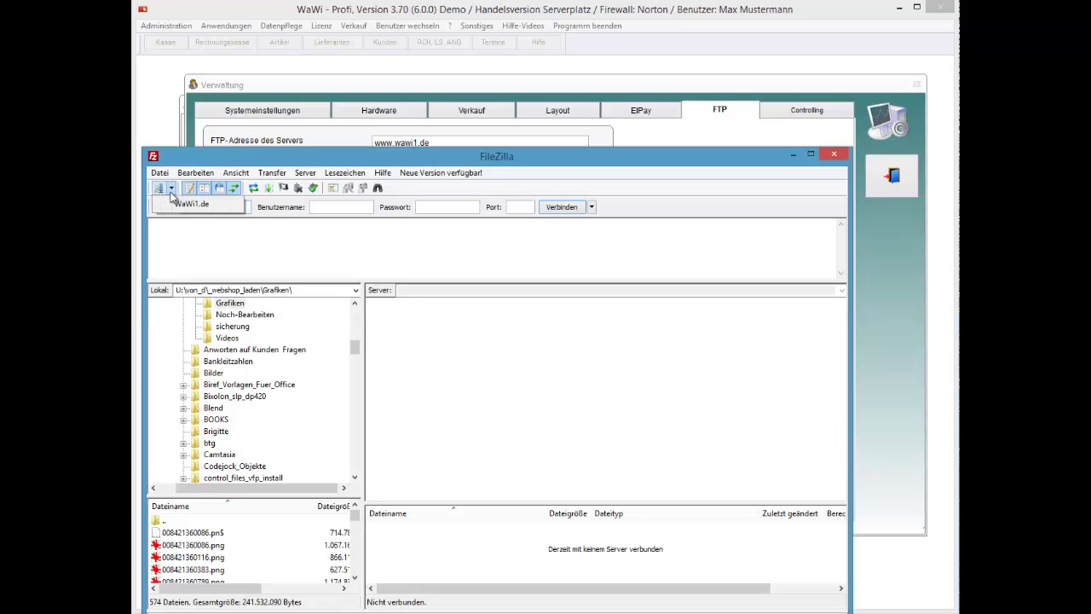